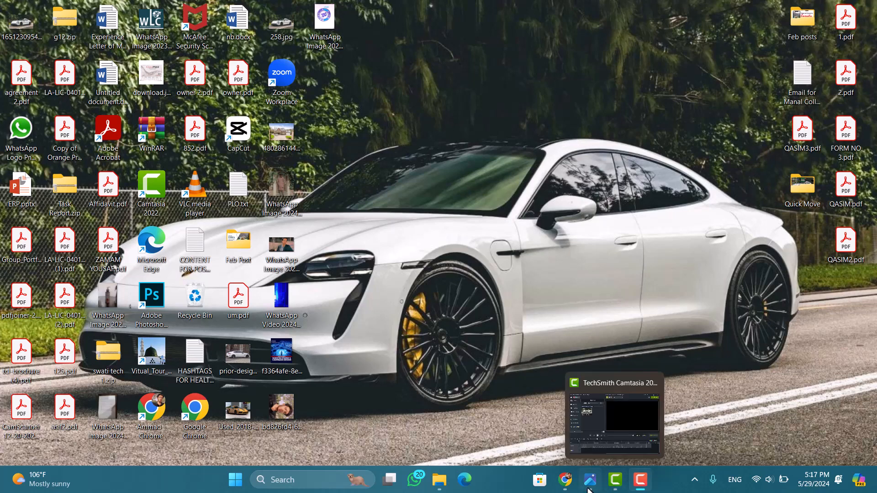
Step: Switch to Chrome and bring up the Meta Business Suite home page for the WLC Global Multan page
{"action": "left_click", "coordinate": [567, 481]}
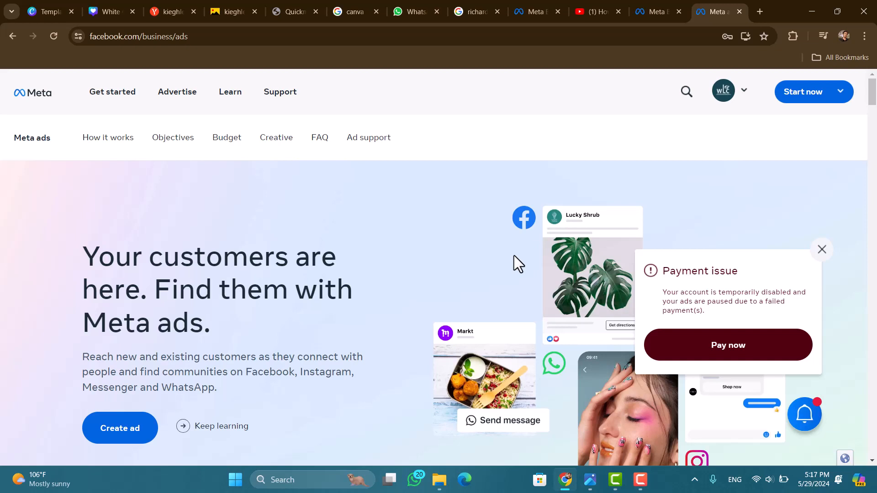
{"action": "left_click_drag", "start_coordinate": [514, 256], "coordinate": [521, 257]}
{"action": "key", "text": "F10"}
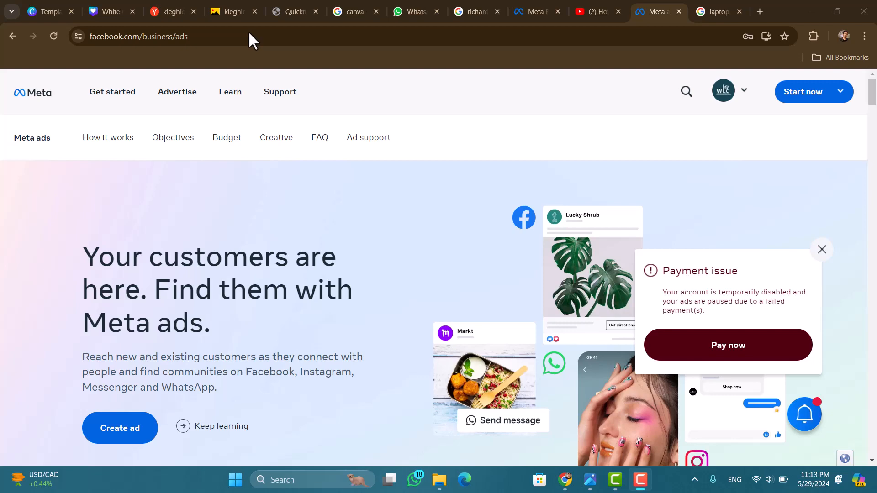
{"action": "key", "text": "ctrl+shift+Tab"}
{"action": "key", "text": "ctrl+shift+Tab"}
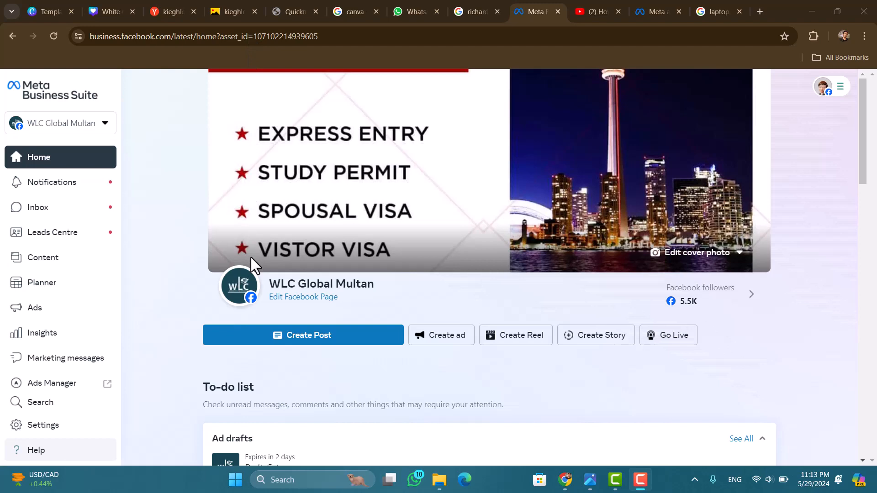
{"action": "scroll", "coordinate": [251, 258], "scroll_direction": "down", "scroll_amount": 3}
{"action": "scroll", "coordinate": [251, 263], "scroll_direction": "up", "scroll_amount": 2}
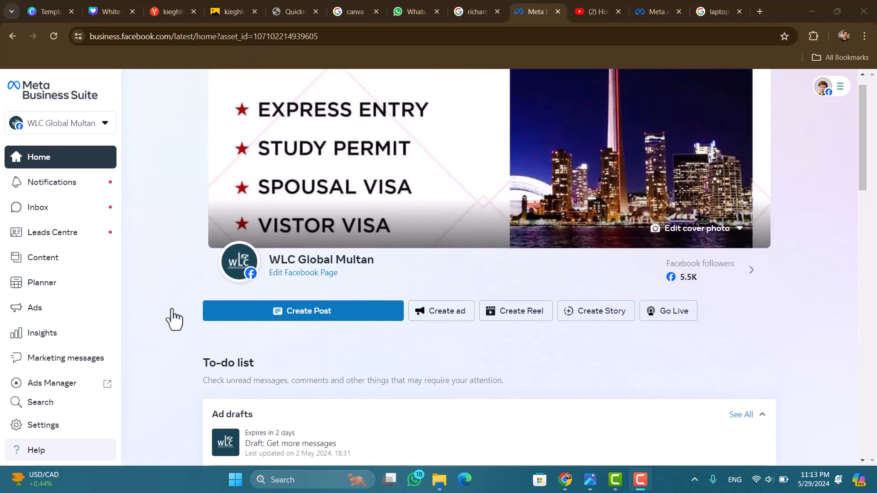
Step: Go to the page's Ads section and start a new ad from scratch with the Get More Messages goal
{"action": "left_click", "coordinate": [58, 308]}
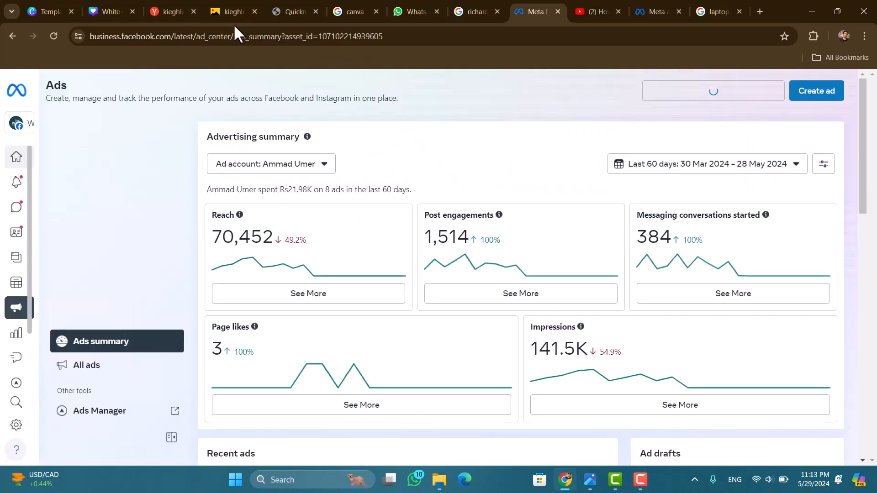
{"action": "left_click", "coordinate": [813, 98]}
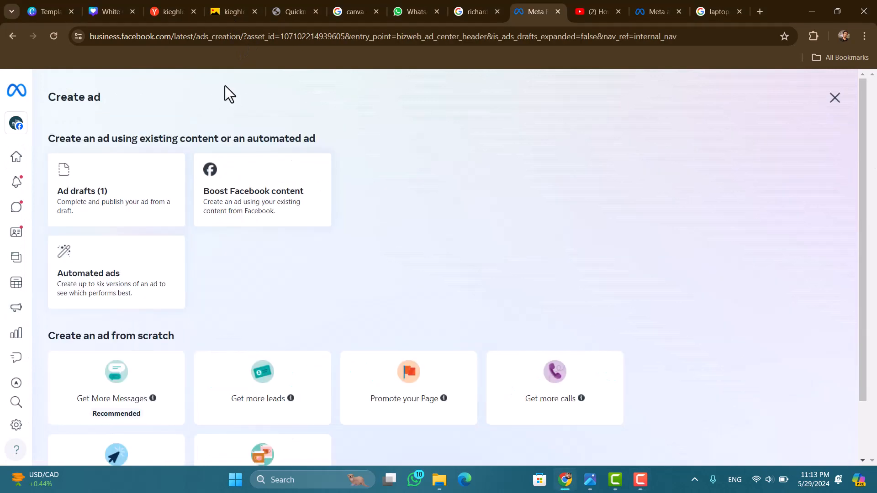
{"action": "scroll", "coordinate": [298, 307], "scroll_direction": "down", "scroll_amount": 2}
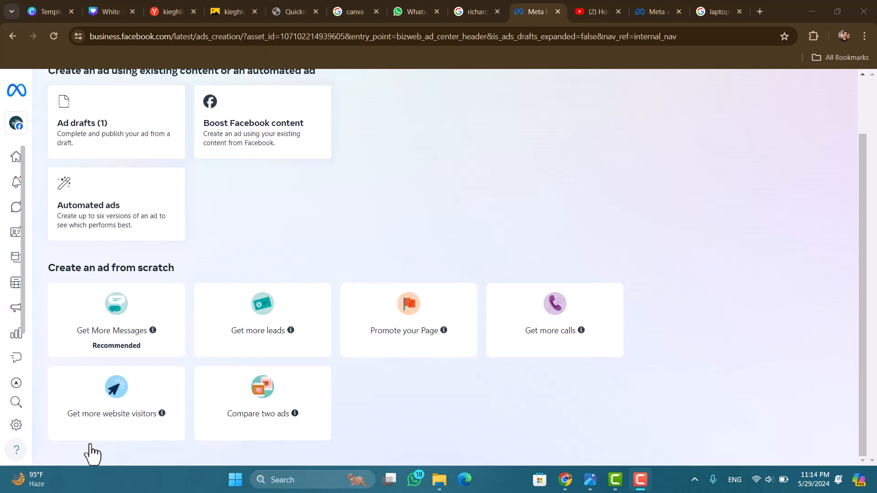
{"action": "left_click", "coordinate": [127, 326]}
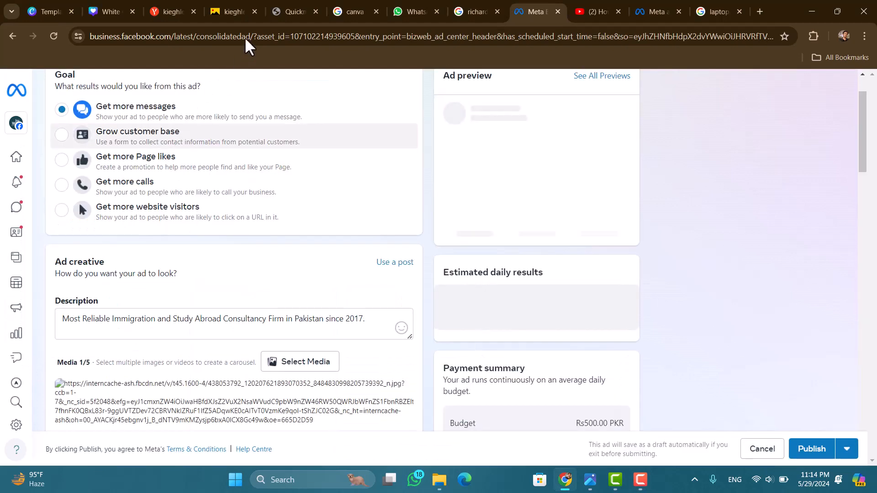
Step: Edit the ad's audience details, replacing the Pakistan location with Lahore, Punjab
{"action": "scroll", "coordinate": [312, 263], "scroll_direction": "down", "scroll_amount": 4}
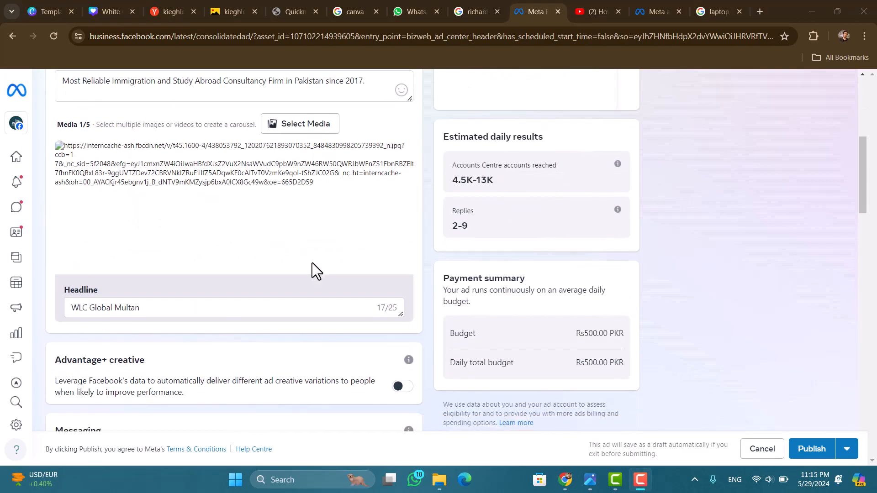
{"action": "scroll", "coordinate": [312, 262], "scroll_direction": "down", "scroll_amount": 3}
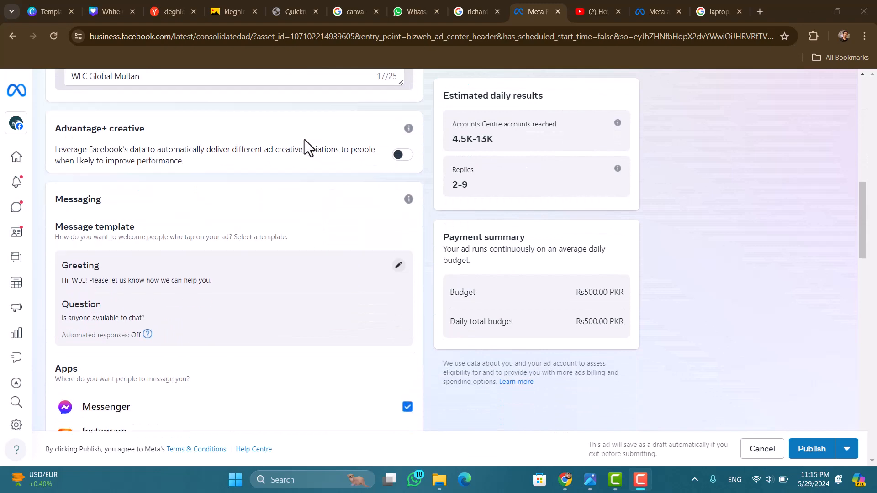
{"action": "scroll", "coordinate": [274, 274], "scroll_direction": "down", "scroll_amount": 6}
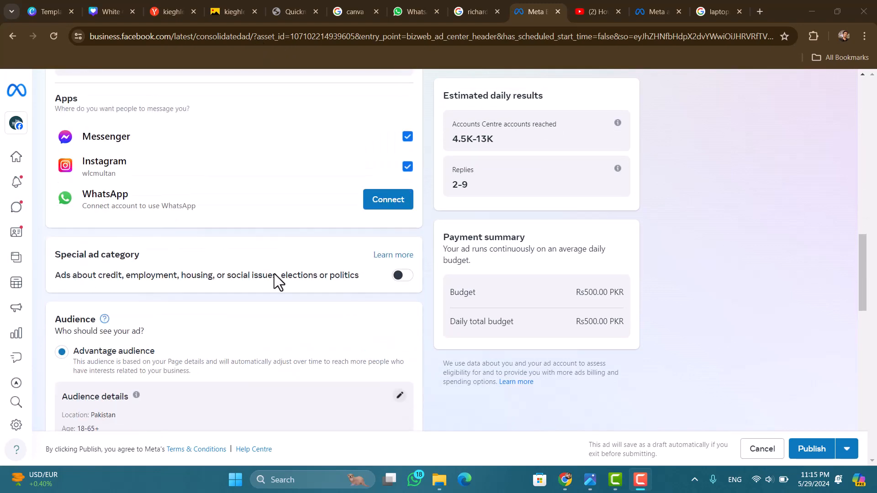
{"action": "scroll", "coordinate": [274, 282], "scroll_direction": "down", "scroll_amount": 1}
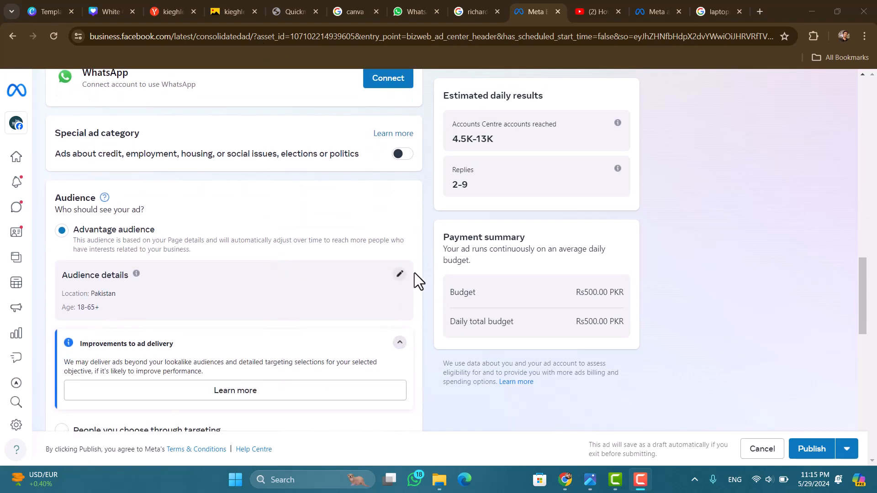
{"action": "left_click", "coordinate": [401, 274]}
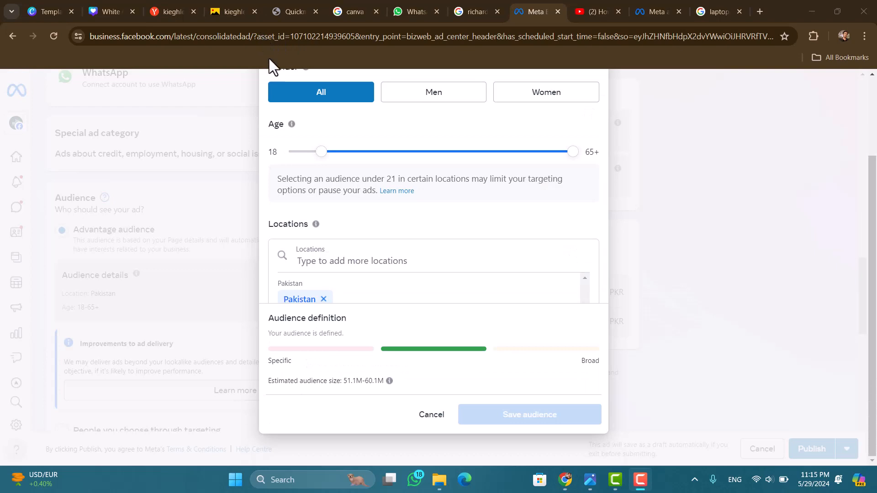
{"action": "left_click", "coordinate": [337, 259]}
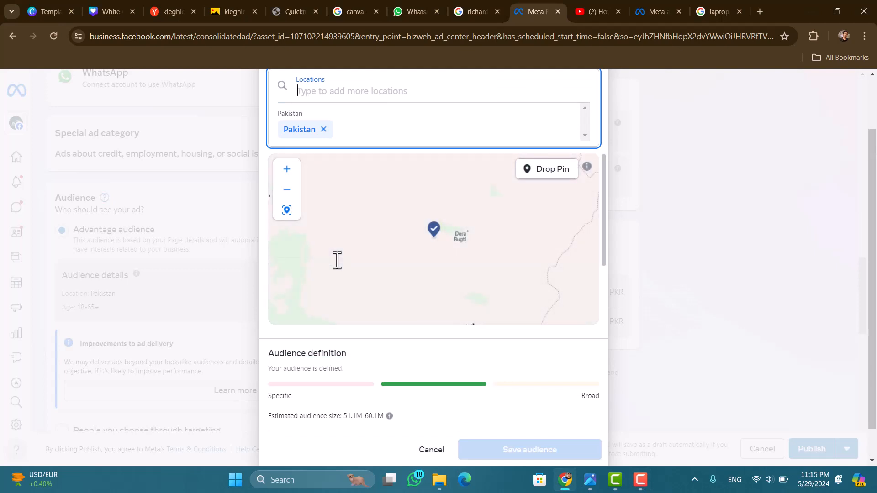
{"action": "type", "text": "La"}
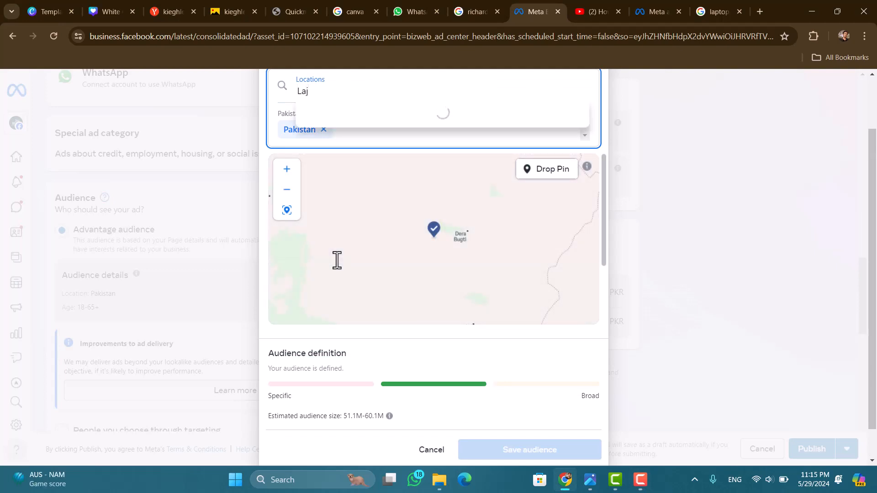
{"action": "type", "text": "hore"}
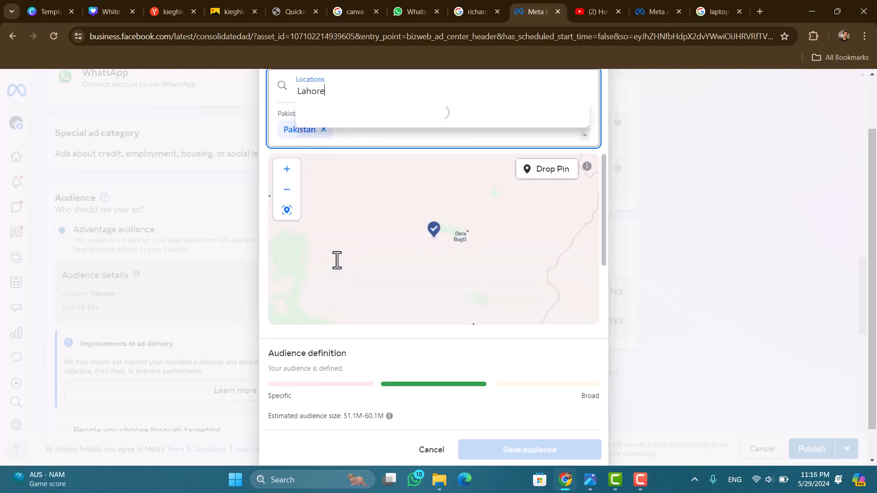
{"action": "left_click", "coordinate": [372, 122]}
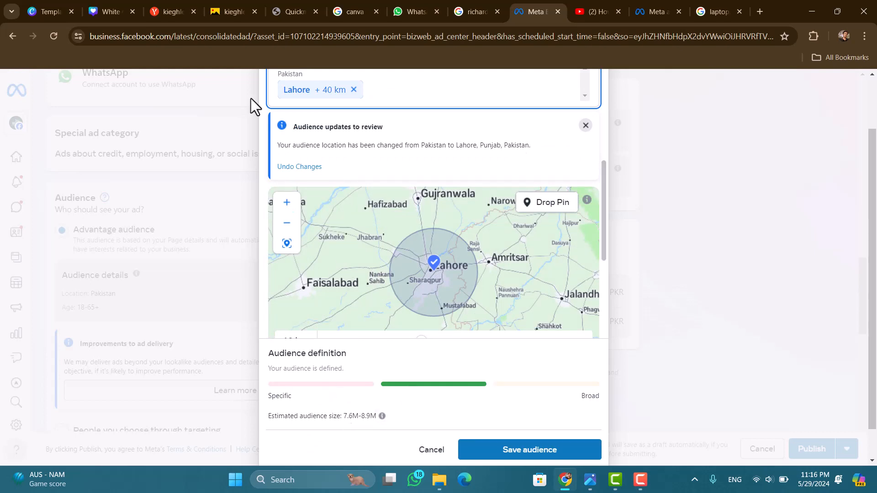
Step: Check the Lahore targeting radius on the location map and save the audience
{"action": "key", "text": "F9"}
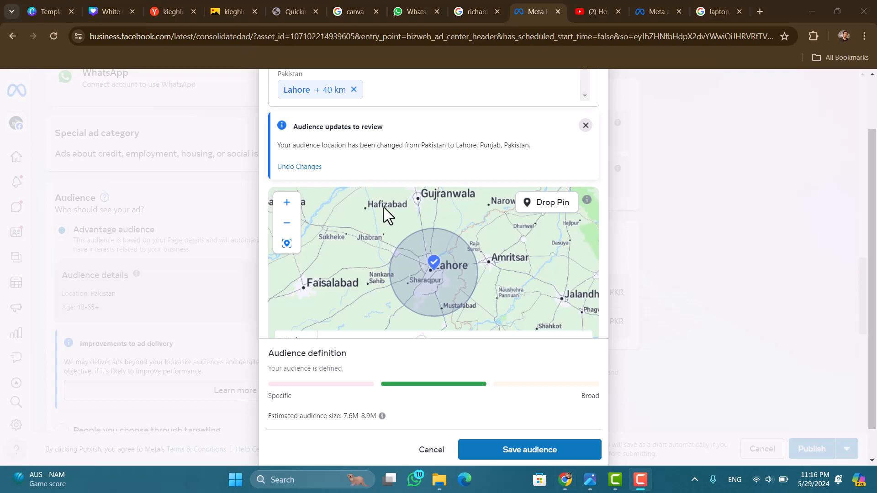
{"action": "scroll", "coordinate": [431, 277], "scroll_direction": "down", "scroll_amount": 2}
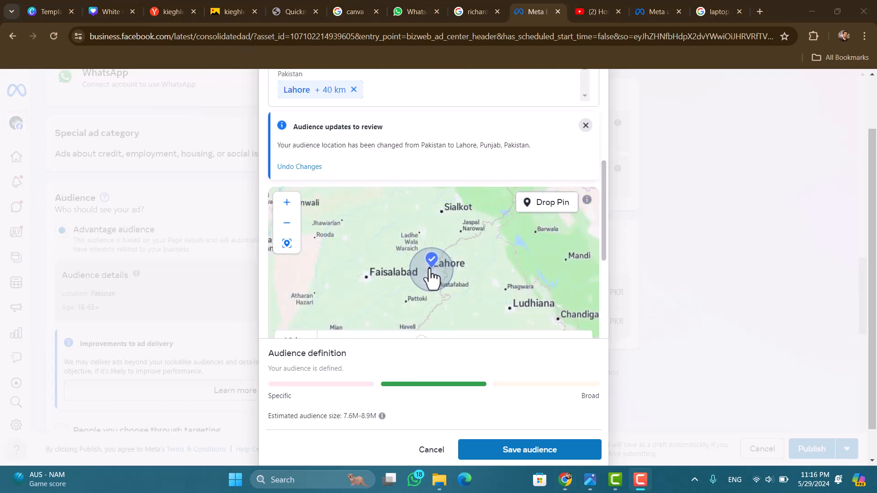
{"action": "scroll", "coordinate": [251, 28], "scroll_direction": "down", "scroll_amount": 1}
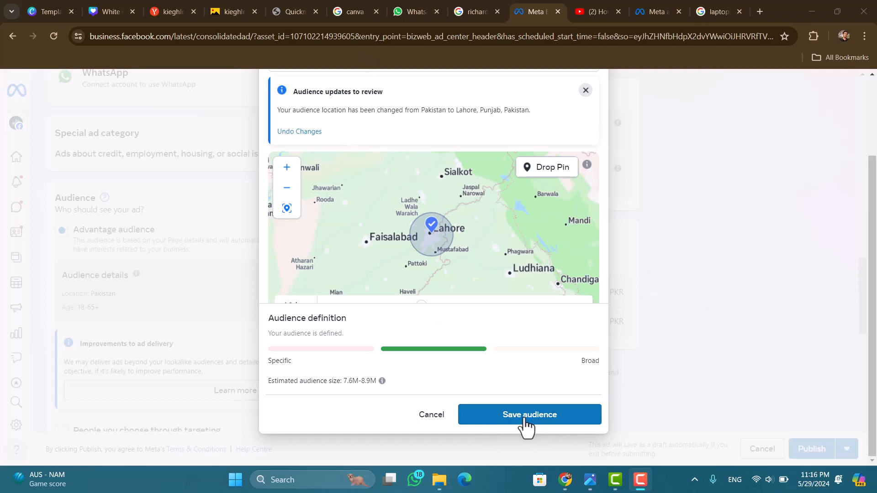
{"action": "scroll", "coordinate": [529, 425], "scroll_direction": "up", "scroll_amount": 2}
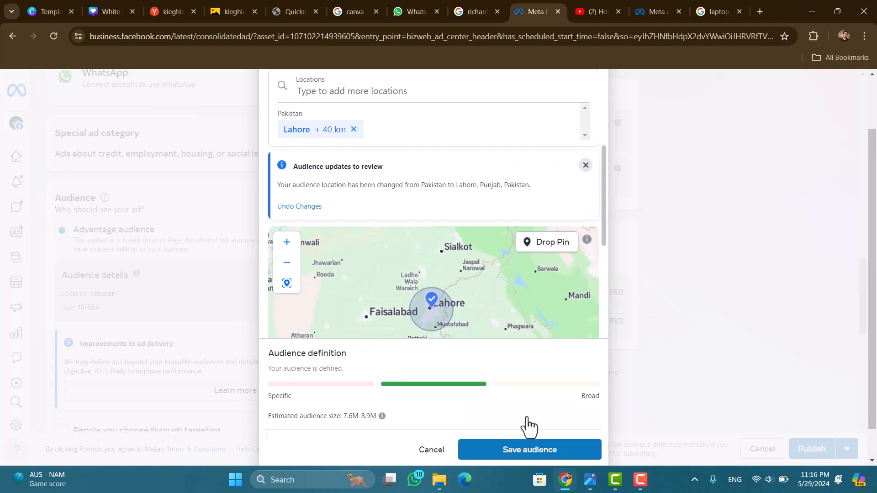
{"action": "left_click", "coordinate": [536, 461]}
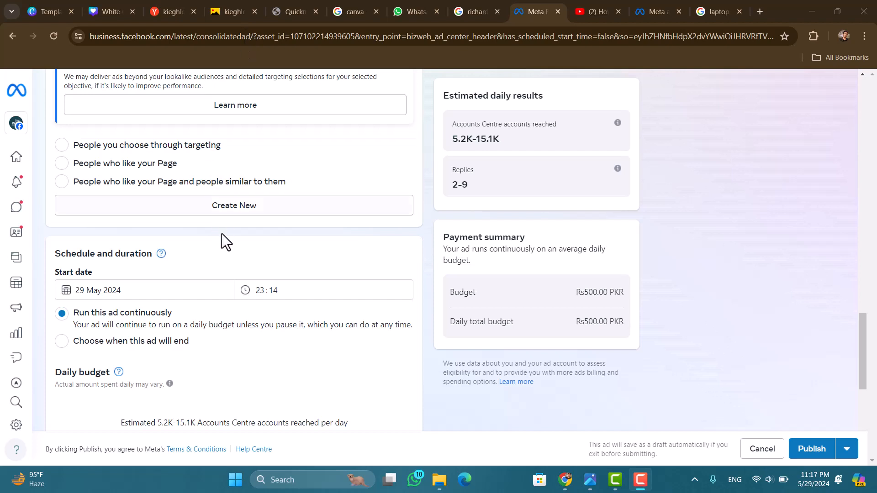
Step: Review the ad's start date, start time, end date and number of days in the schedule section
{"action": "scroll", "coordinate": [153, 259], "scroll_direction": "down", "scroll_amount": 1}
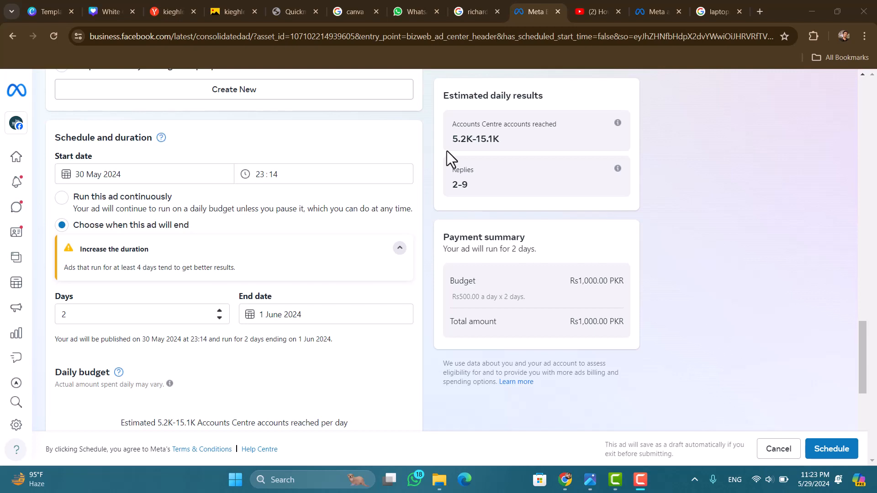
{"action": "left_click", "coordinate": [152, 173]}
{"action": "left_click", "coordinate": [153, 173]}
{"action": "left_click", "coordinate": [301, 179]}
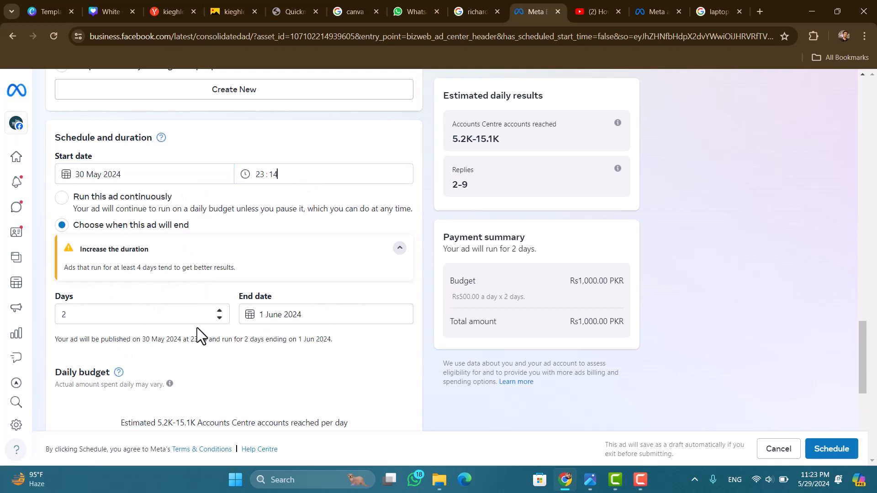
{"action": "left_click", "coordinate": [355, 310]}
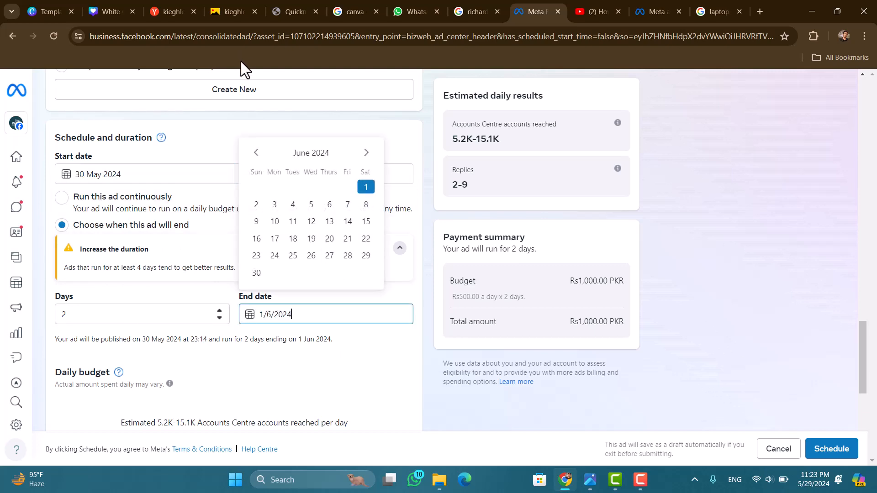
{"action": "left_click", "coordinate": [224, 121]}
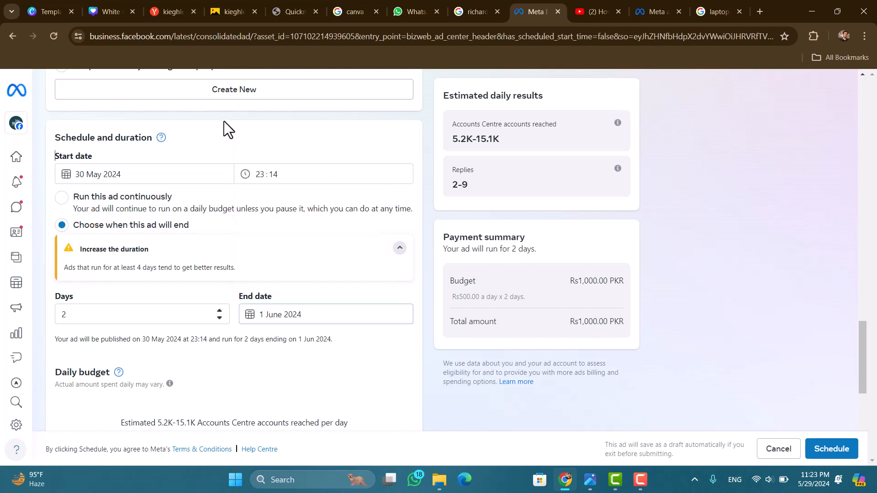
{"action": "left_click", "coordinate": [155, 315]}
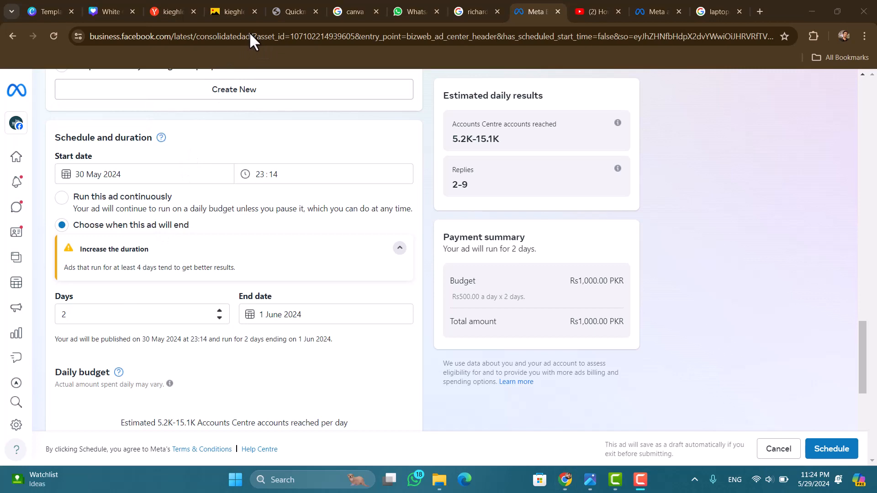
Step: Try daily ad budgets of Rs 400, Rs 350 and Rs 400 again to compare their estimated reach
{"action": "scroll", "coordinate": [273, 234], "scroll_direction": "down", "scroll_amount": 1}
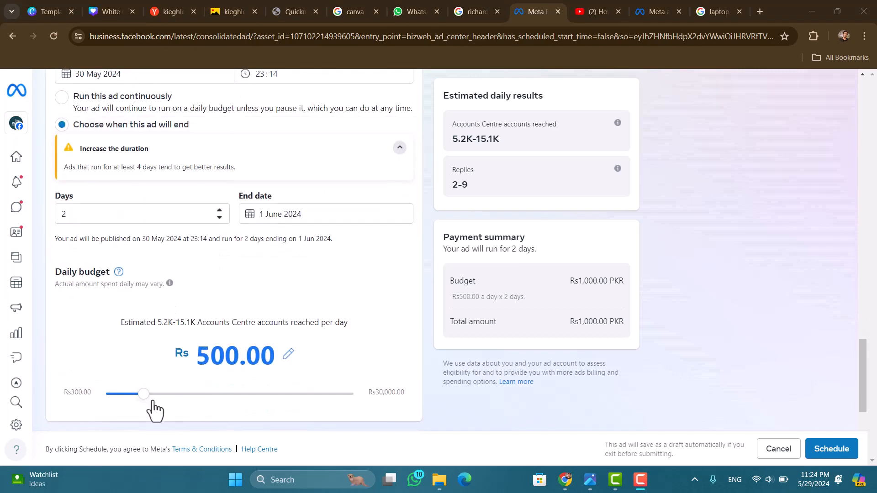
{"action": "left_click", "coordinate": [127, 398]}
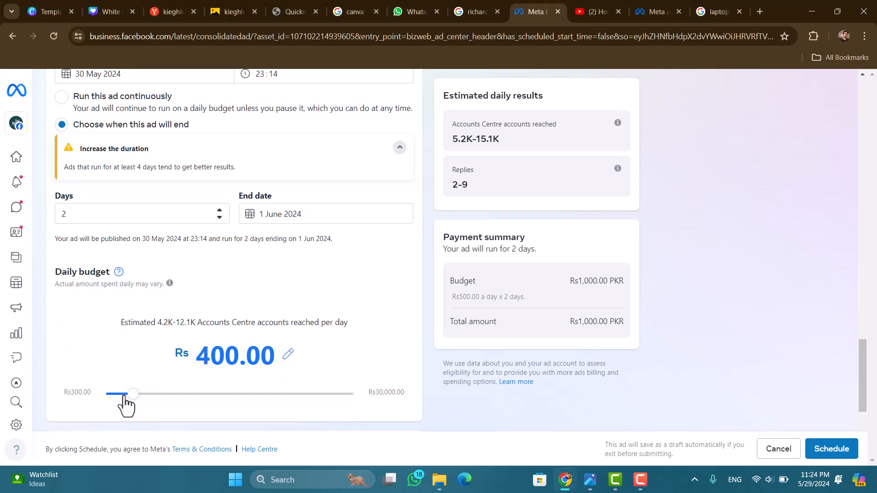
{"action": "scroll", "coordinate": [117, 400], "scroll_direction": "down", "scroll_amount": 1}
{"action": "scroll", "coordinate": [119, 310], "scroll_direction": "up", "scroll_amount": 1}
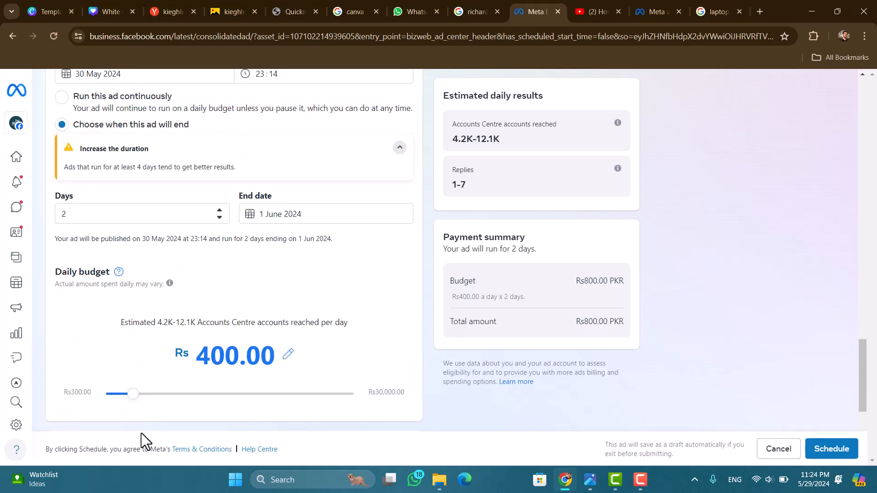
{"action": "left_click", "coordinate": [122, 394]}
{"action": "scroll", "coordinate": [119, 403], "scroll_direction": "down", "scroll_amount": 2}
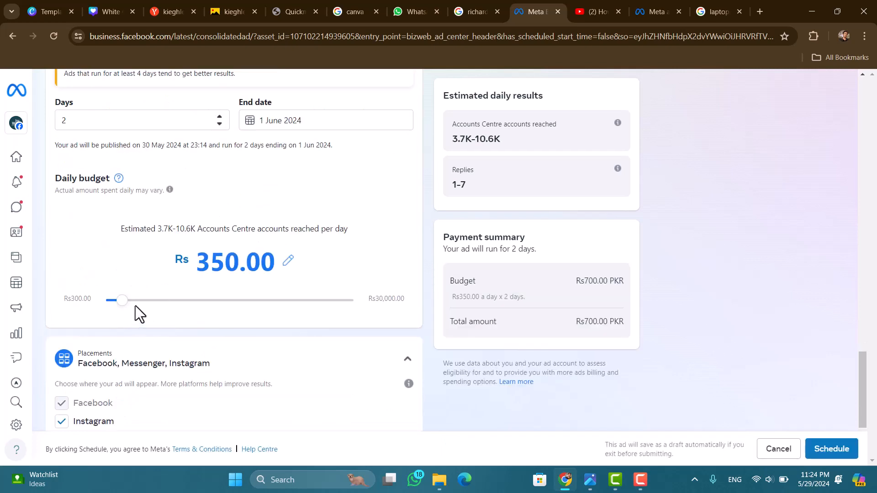
{"action": "scroll", "coordinate": [135, 305], "scroll_direction": "up", "scroll_amount": 2}
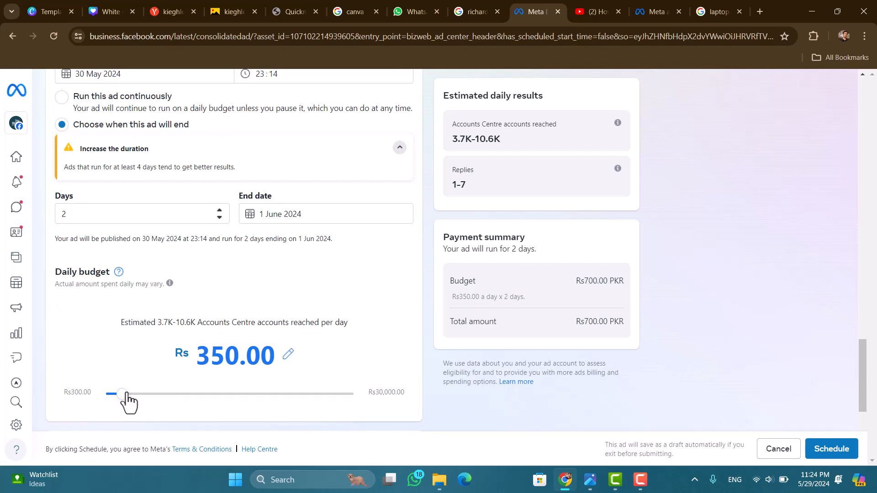
{"action": "left_click", "coordinate": [133, 395]}
{"action": "scroll", "coordinate": [141, 403], "scroll_direction": "down", "scroll_amount": 2}
{"action": "scroll", "coordinate": [130, 325], "scroll_direction": "up", "scroll_amount": 2}
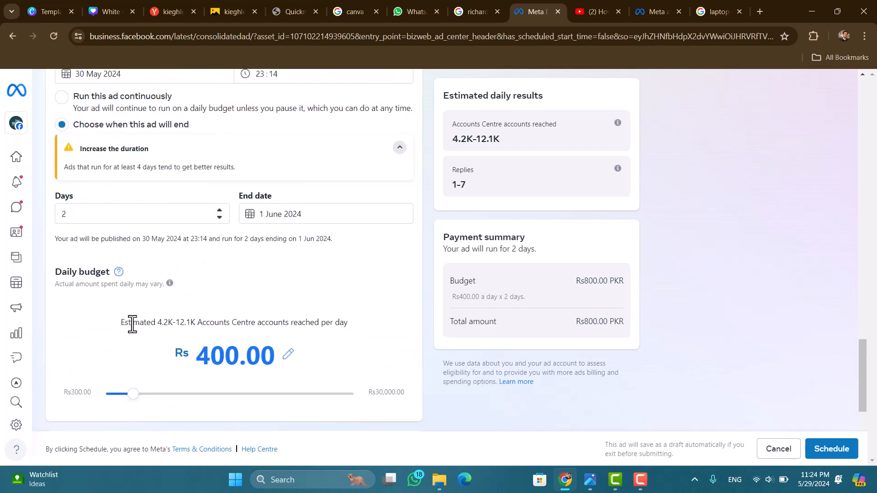
Step: Raise the daily budget to Rs 4,000, and reduce it to Rs 2,500
{"action": "left_click_drag", "start_coordinate": [133, 395], "coordinate": [554, 378]}
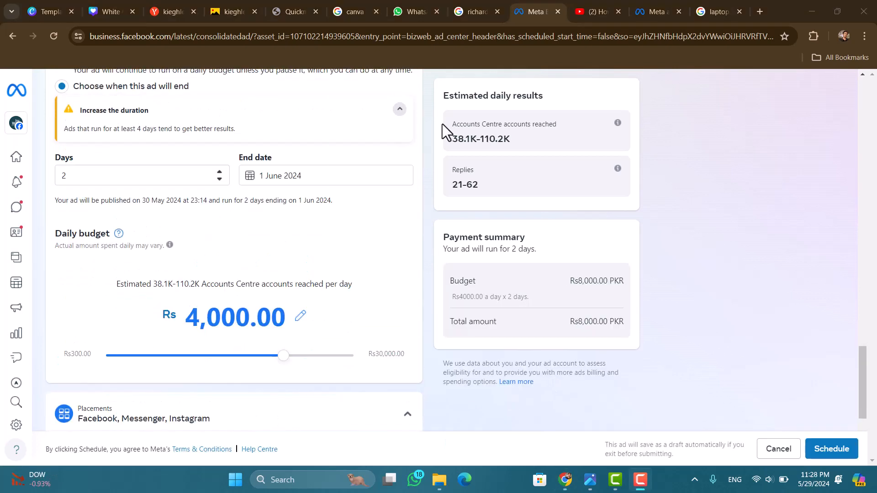
{"action": "left_click", "coordinate": [263, 357]}
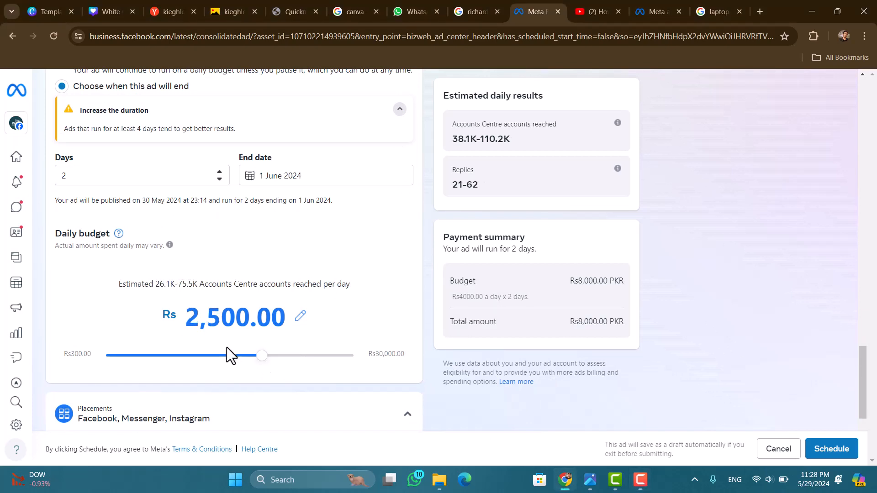
Step: Browse the existing Facebook posts available for the ad creative, and close the list
{"action": "scroll", "coordinate": [274, 245], "scroll_direction": "down", "scroll_amount": 2}
{"action": "scroll", "coordinate": [275, 61], "scroll_direction": "up", "scroll_amount": 2}
{"action": "key", "text": "F10"}
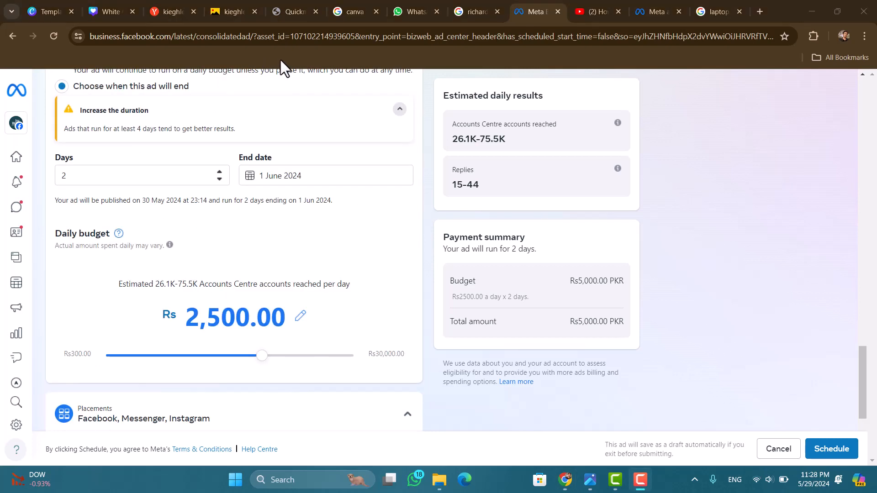
{"action": "scroll", "coordinate": [281, 60], "scroll_direction": "up", "scroll_amount": 5}
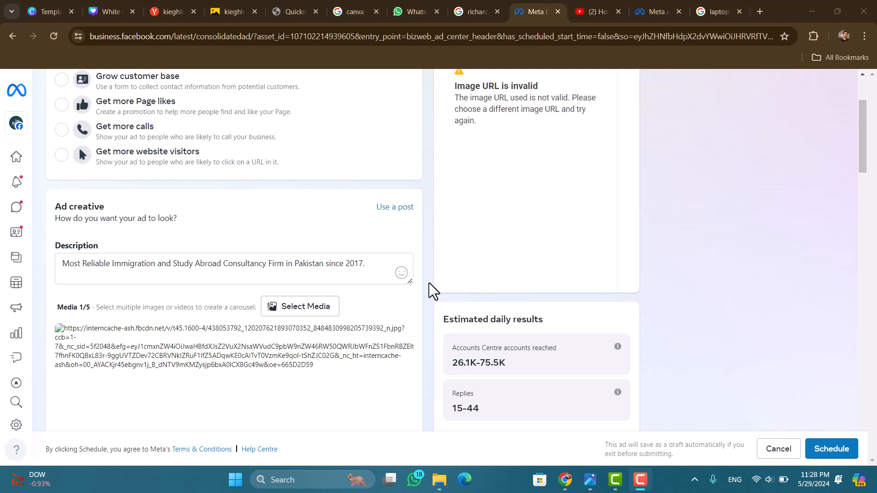
{"action": "left_click", "coordinate": [393, 211]}
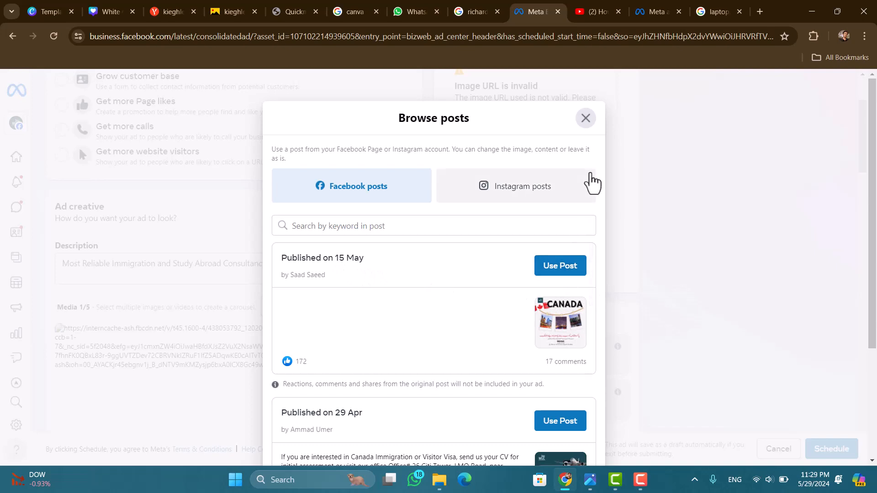
{"action": "left_click", "coordinate": [586, 119]}
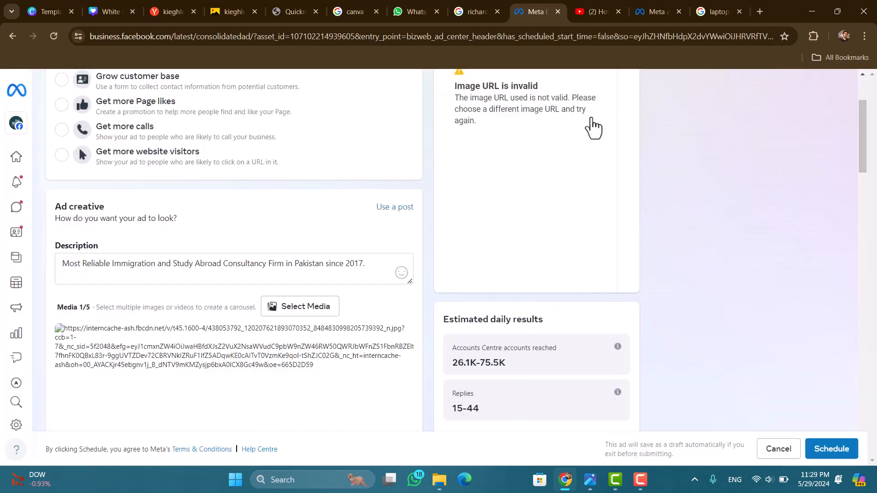
Step: Try to upload the Gradient Blue Fluid Content Creator image from the Downloads folder as ad media
{"action": "left_click", "coordinate": [297, 310]}
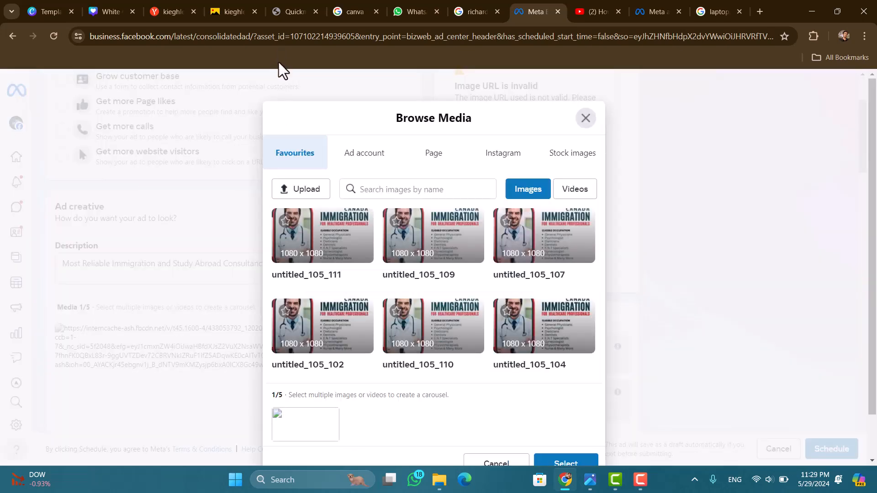
{"action": "left_click", "coordinate": [305, 195]}
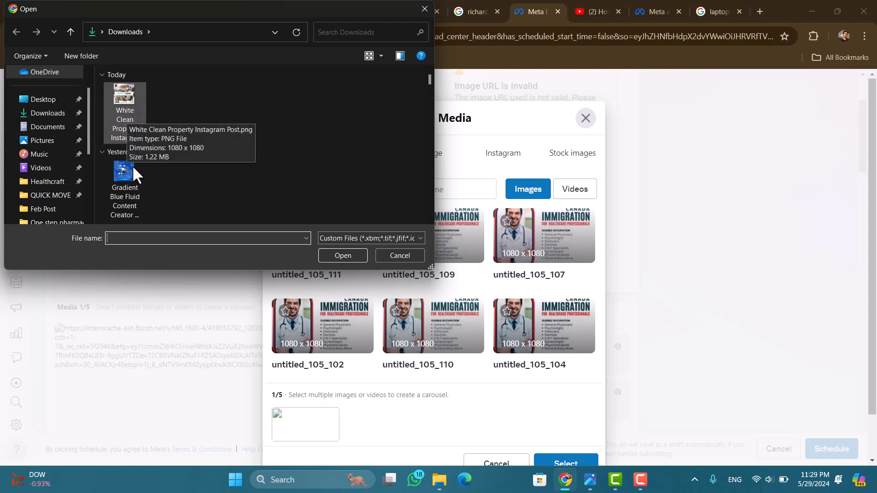
{"action": "double_click", "coordinate": [127, 185]}
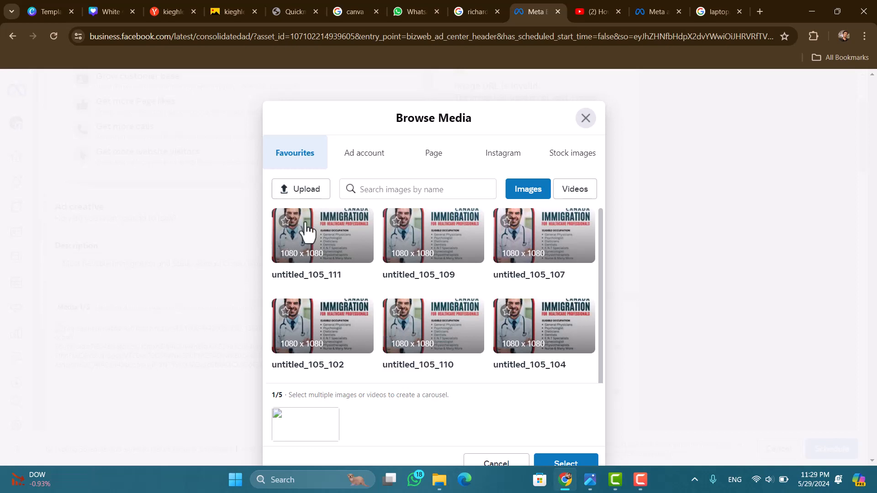
Step: Replace the ad's invalid image with untitled_105_111 from the favourite images, and dismiss the ad account message
{"action": "left_click", "coordinate": [352, 248]}
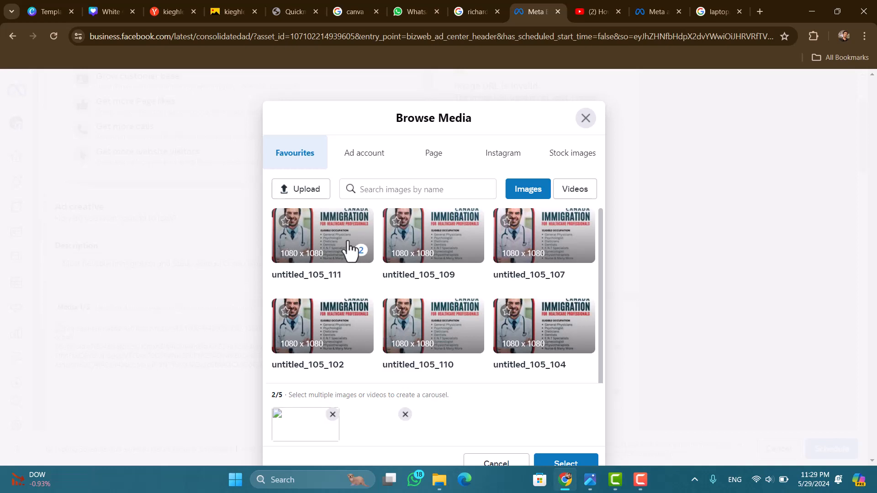
{"action": "left_click", "coordinate": [333, 415]}
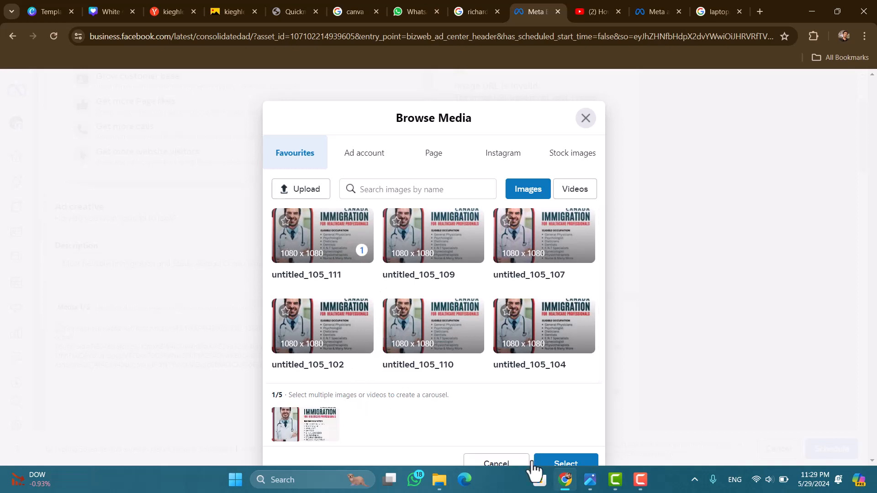
{"action": "left_click", "coordinate": [568, 462]}
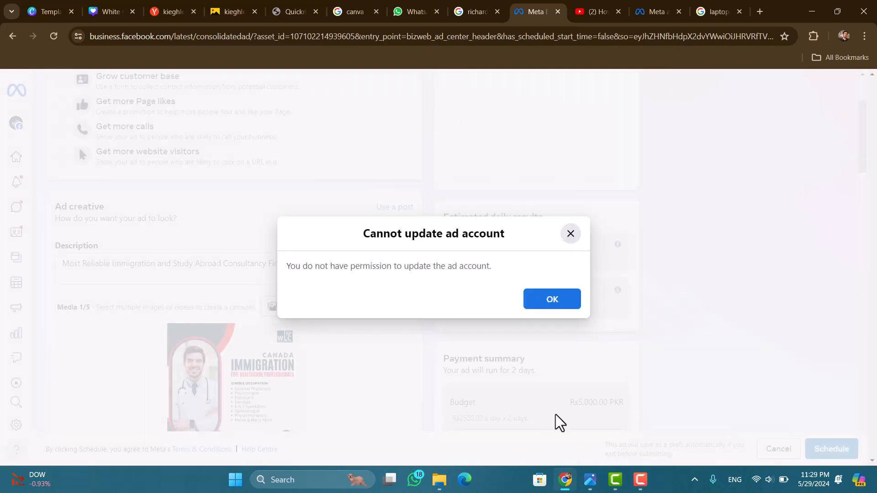
{"action": "left_click", "coordinate": [553, 300]}
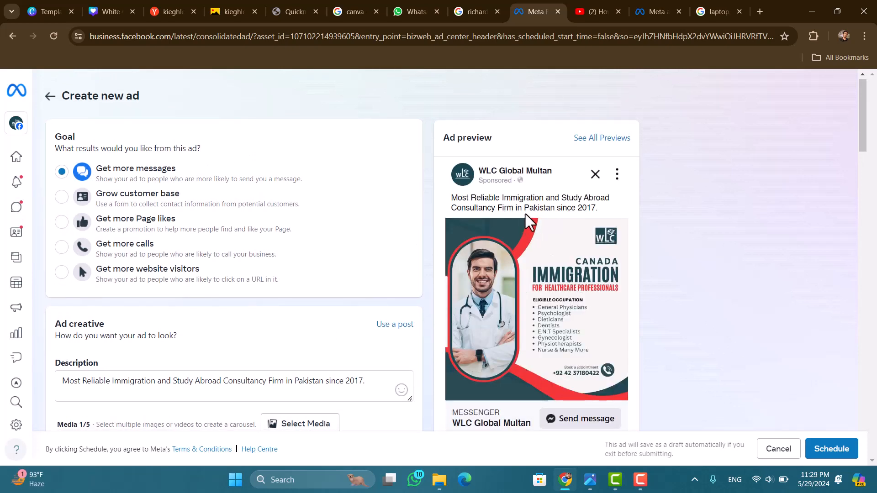
Step: Delete the year 2017 and the full stop from the end of the ad description
{"action": "scroll", "coordinate": [561, 261], "scroll_direction": "down", "scroll_amount": 1}
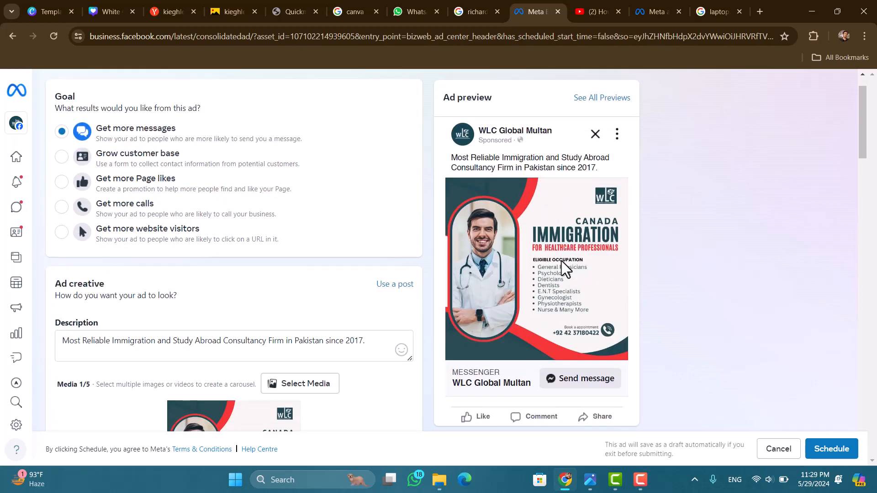
{"action": "left_click", "coordinate": [372, 341]}
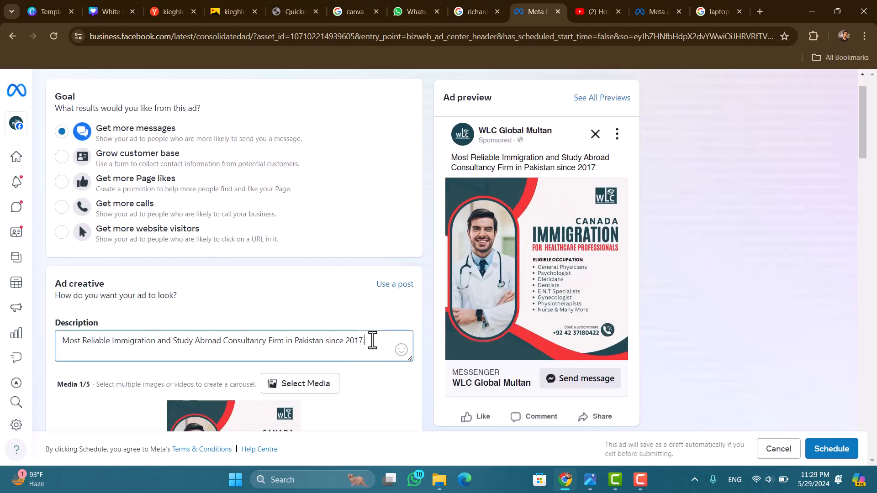
{"action": "left_click", "coordinate": [376, 341]}
{"action": "key", "text": "BackSpace"}
{"action": "key", "text": "BackSpace"}
{"action": "key", "text": "BackSpace"}
{"action": "key", "text": "BackSpace"}
{"action": "key", "text": "BackSpace"}
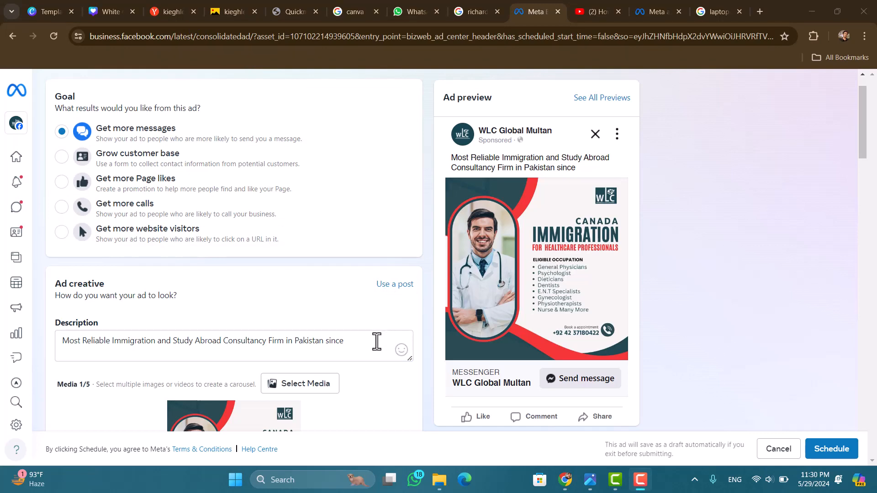
Step: Add the 2114 x 2115 "Migrate to Canada" Health Care Professional image as the ad's second media item to form a carousel
{"action": "scroll", "coordinate": [377, 342], "scroll_direction": "down", "scroll_amount": 3}
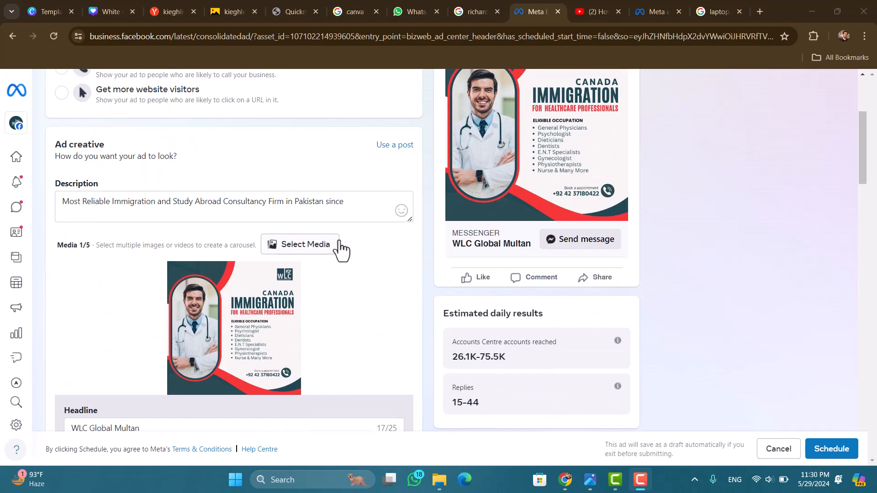
{"action": "left_click", "coordinate": [323, 247]}
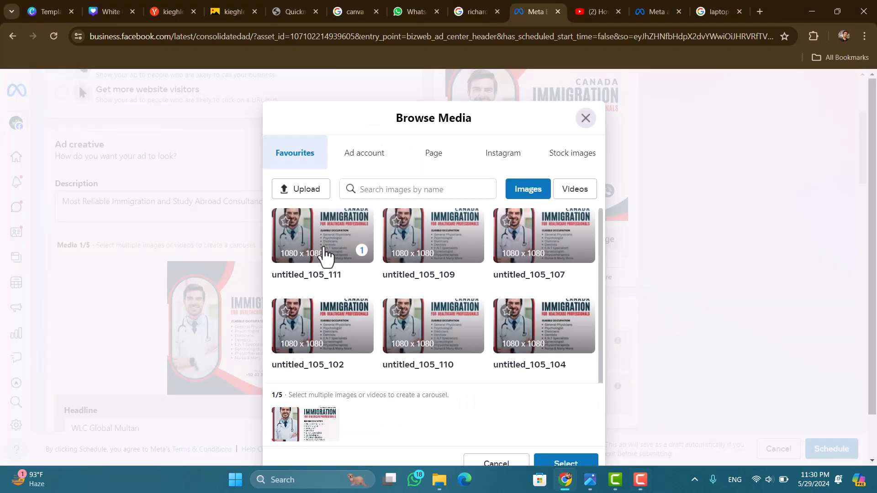
{"action": "scroll", "coordinate": [477, 333], "scroll_direction": "down", "scroll_amount": 1}
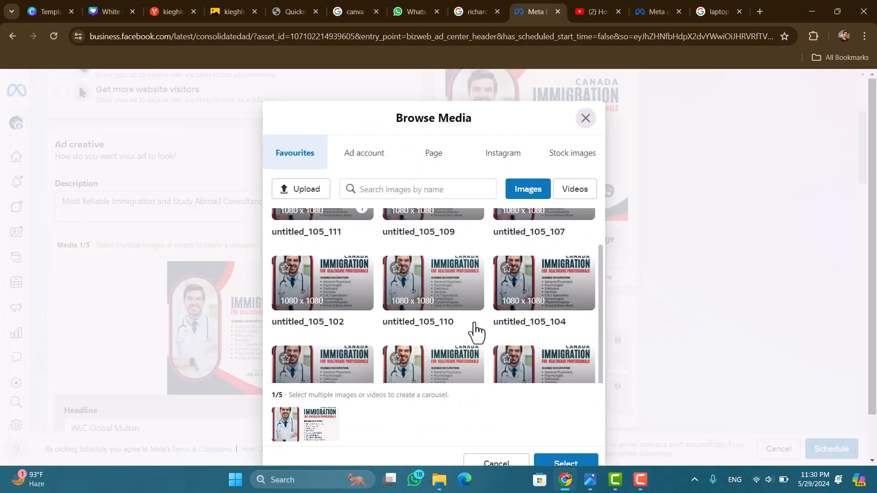
{"action": "scroll", "coordinate": [476, 333], "scroll_direction": "down", "scroll_amount": 5}
{"action": "scroll", "coordinate": [559, 279], "scroll_direction": "up", "scroll_amount": 2}
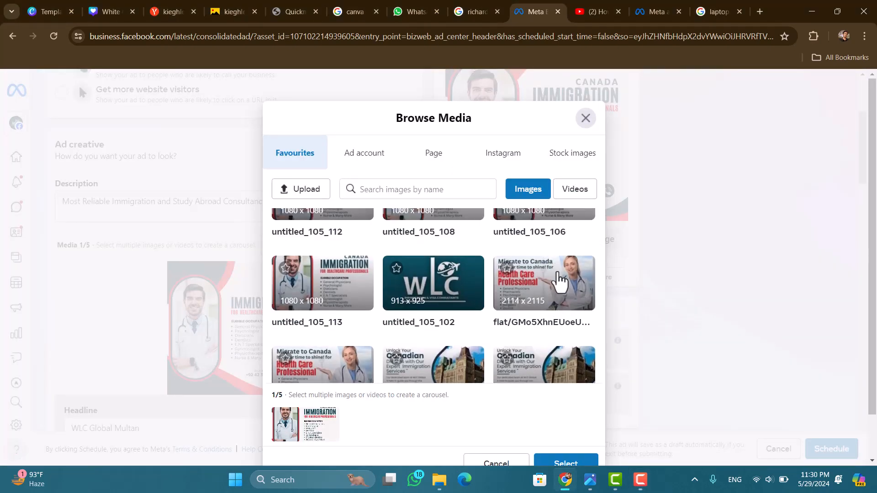
{"action": "left_click", "coordinate": [560, 285]}
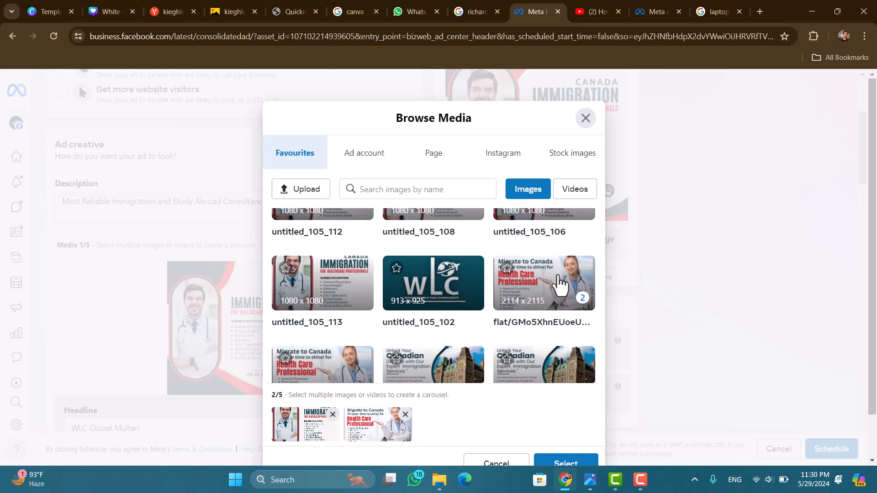
{"action": "left_click", "coordinate": [577, 466]}
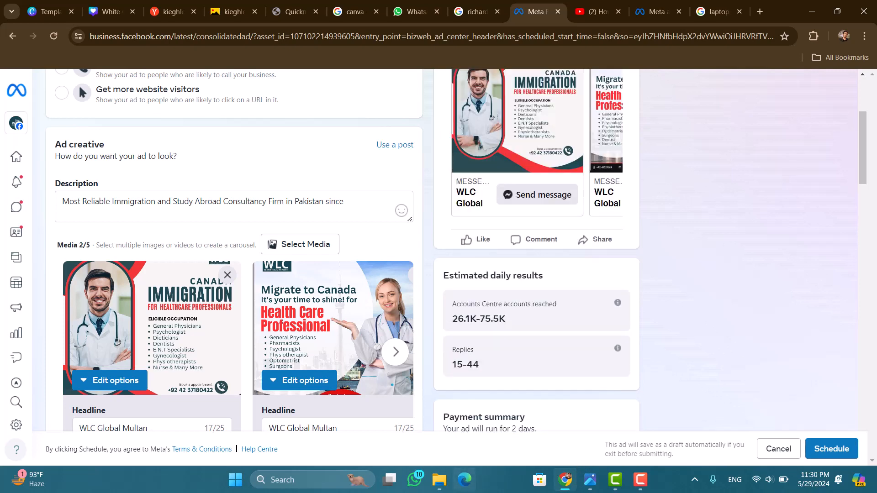
Step: Page forward and back through the carousel cards in the ad preview
{"action": "scroll", "coordinate": [633, 235], "scroll_direction": "up", "scroll_amount": 3}
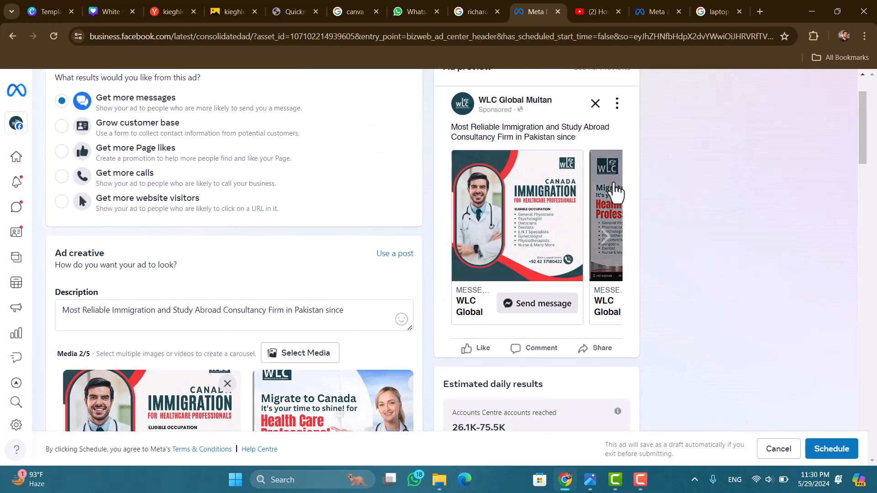
{"action": "left_click", "coordinate": [607, 232]}
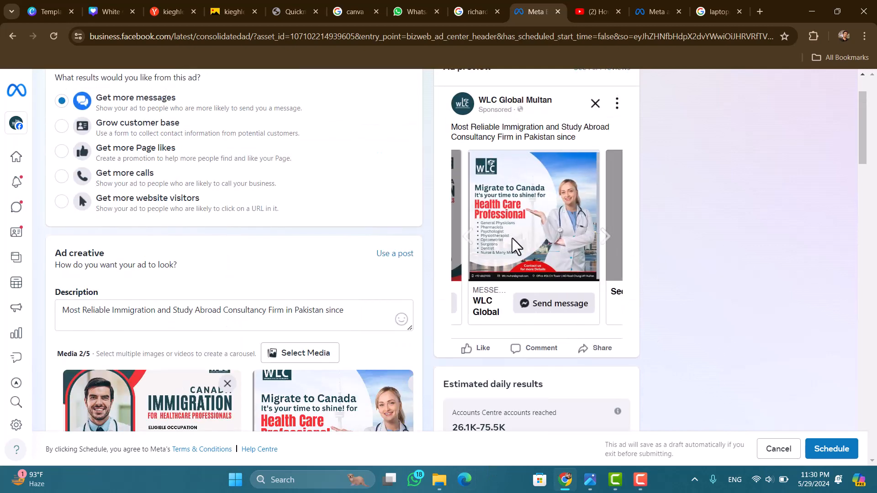
{"action": "left_click", "coordinate": [466, 230]}
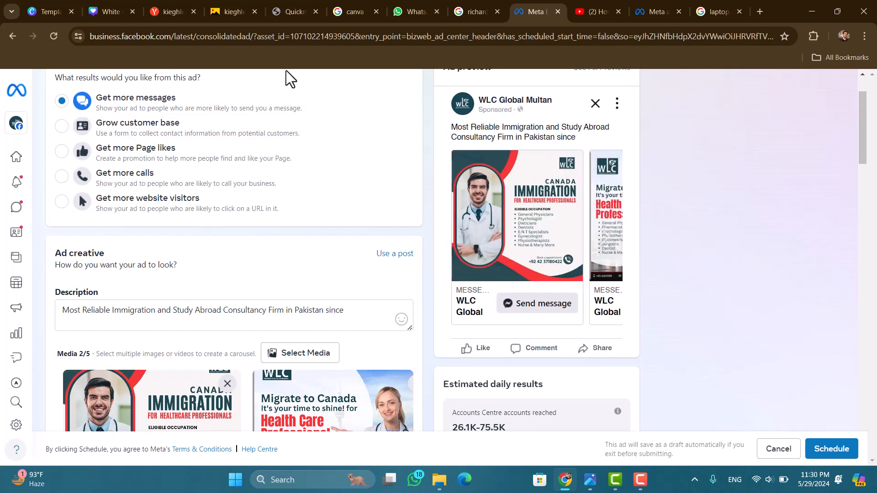
Step: Examine how the ad appears in the Facebook placements, from desktop feed to mobile in-stream video, and close all previews
{"action": "scroll", "coordinate": [287, 71], "scroll_direction": "up", "scroll_amount": 2}
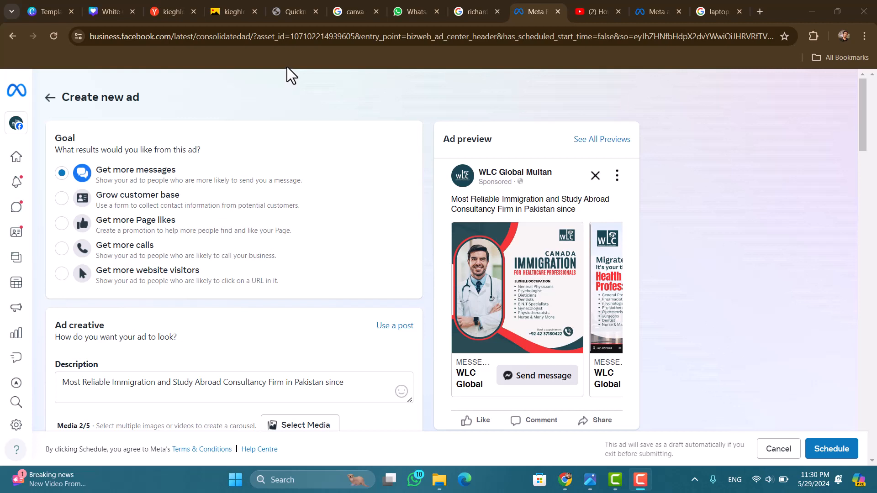
{"action": "left_click", "coordinate": [622, 142]}
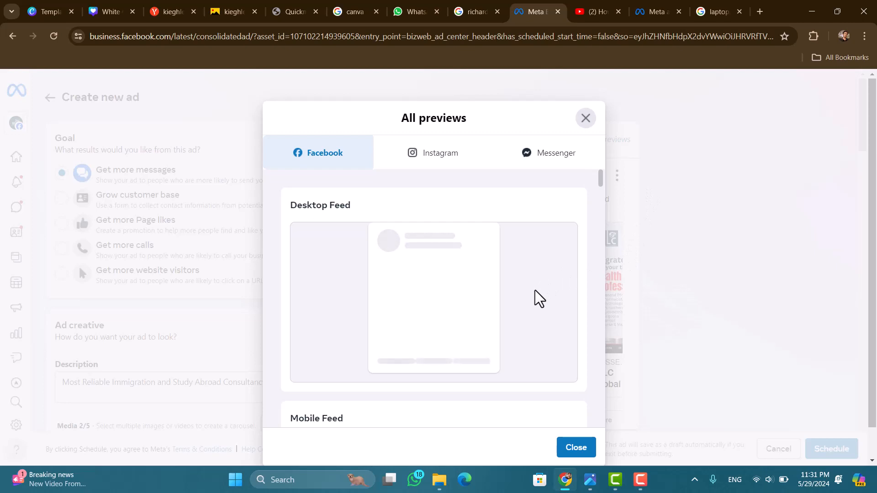
{"action": "scroll", "coordinate": [536, 290], "scroll_direction": "down", "scroll_amount": 2}
{"action": "scroll", "coordinate": [536, 290], "scroll_direction": "up", "scroll_amount": 1}
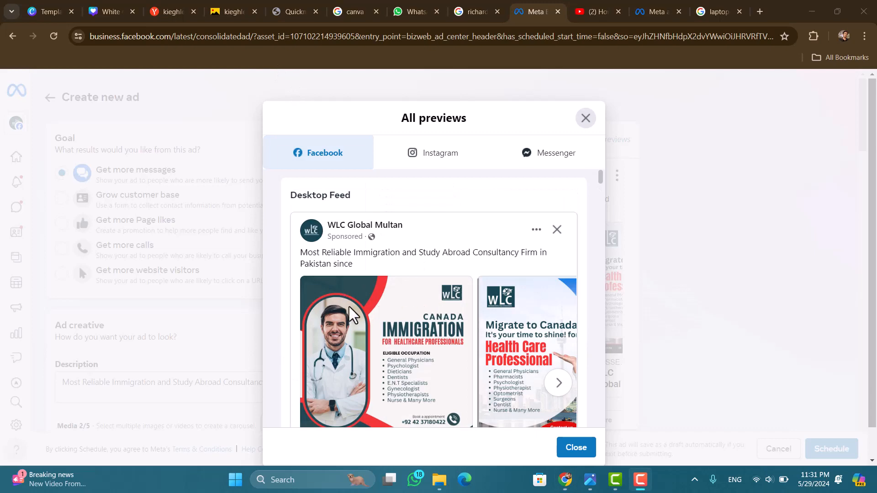
{"action": "scroll", "coordinate": [455, 361], "scroll_direction": "down", "scroll_amount": 1}
{"action": "scroll", "coordinate": [456, 361], "scroll_direction": "down", "scroll_amount": 10}
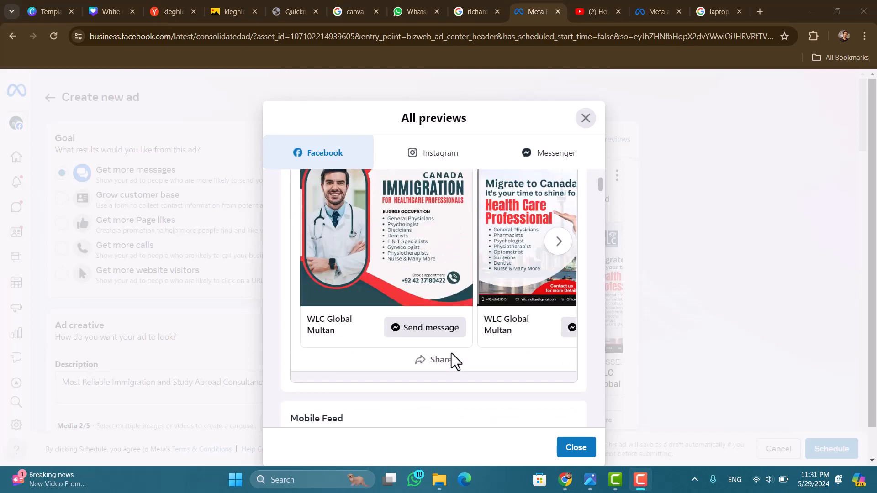
{"action": "scroll", "coordinate": [451, 353], "scroll_direction": "down", "scroll_amount": 8}
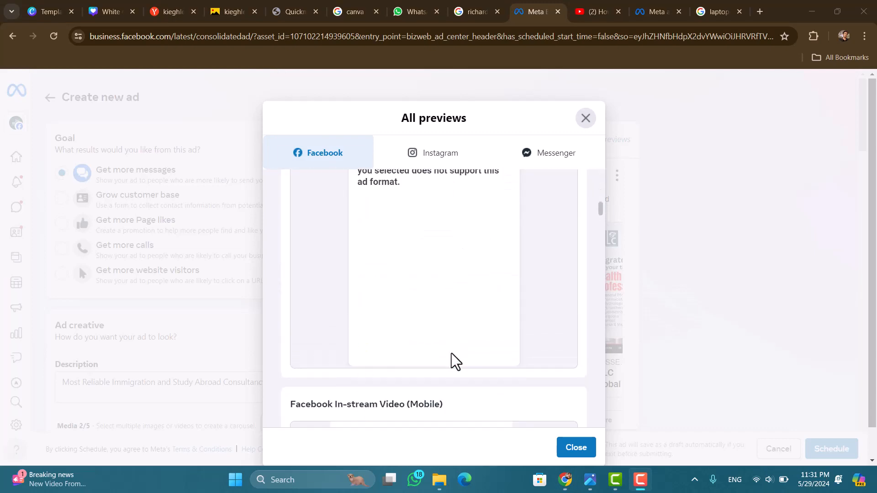
{"action": "scroll", "coordinate": [452, 353], "scroll_direction": "down", "scroll_amount": 1}
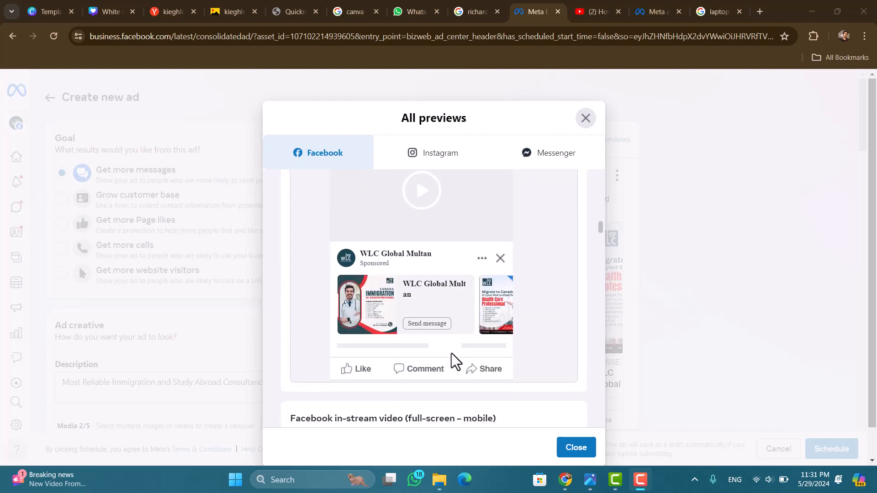
{"action": "scroll", "coordinate": [451, 353], "scroll_direction": "up", "scroll_amount": 1}
{"action": "key", "text": "Escape"}
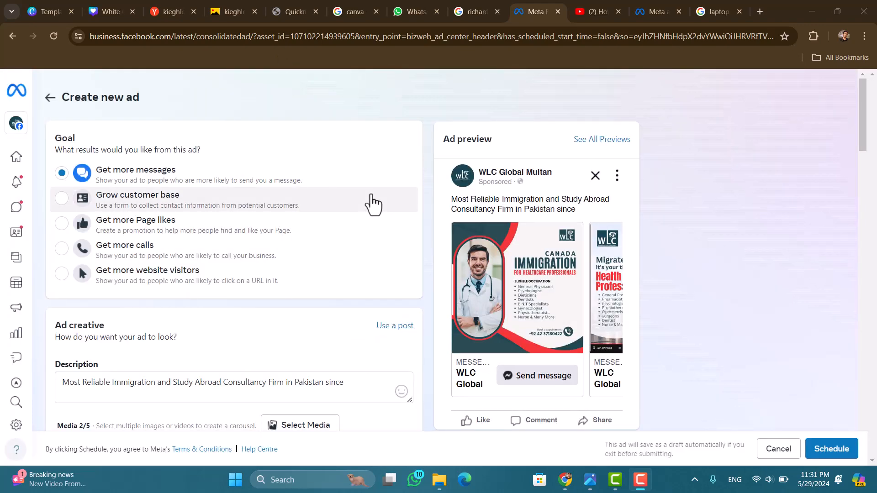
Step: Review the ad's audience, daily budget, placements and payment method
{"action": "scroll", "coordinate": [374, 204], "scroll_direction": "down", "scroll_amount": 15}
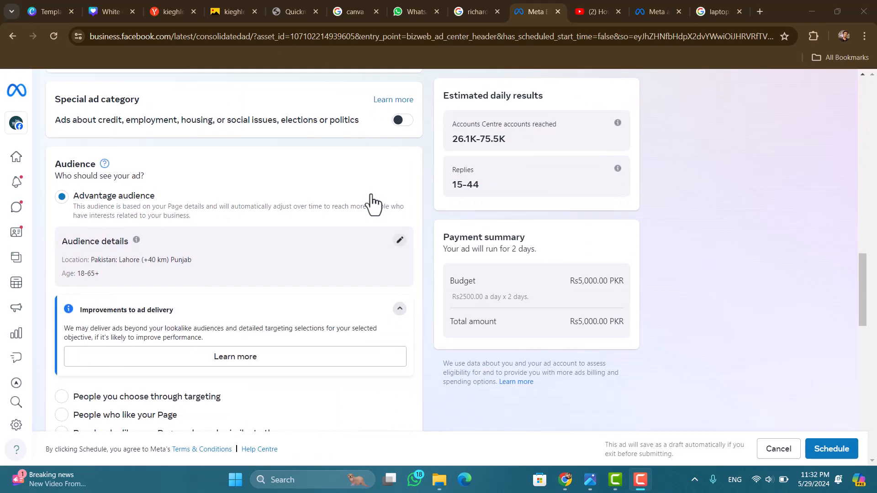
{"action": "scroll", "coordinate": [374, 204], "scroll_direction": "down", "scroll_amount": 15}
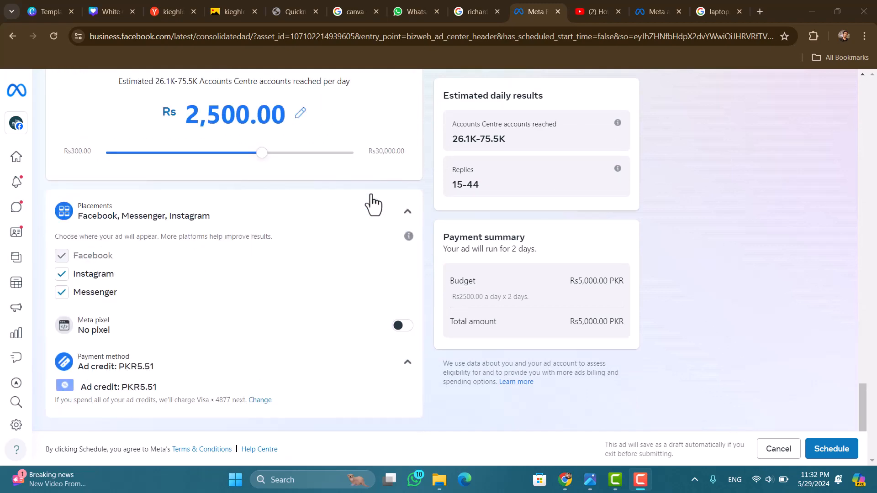